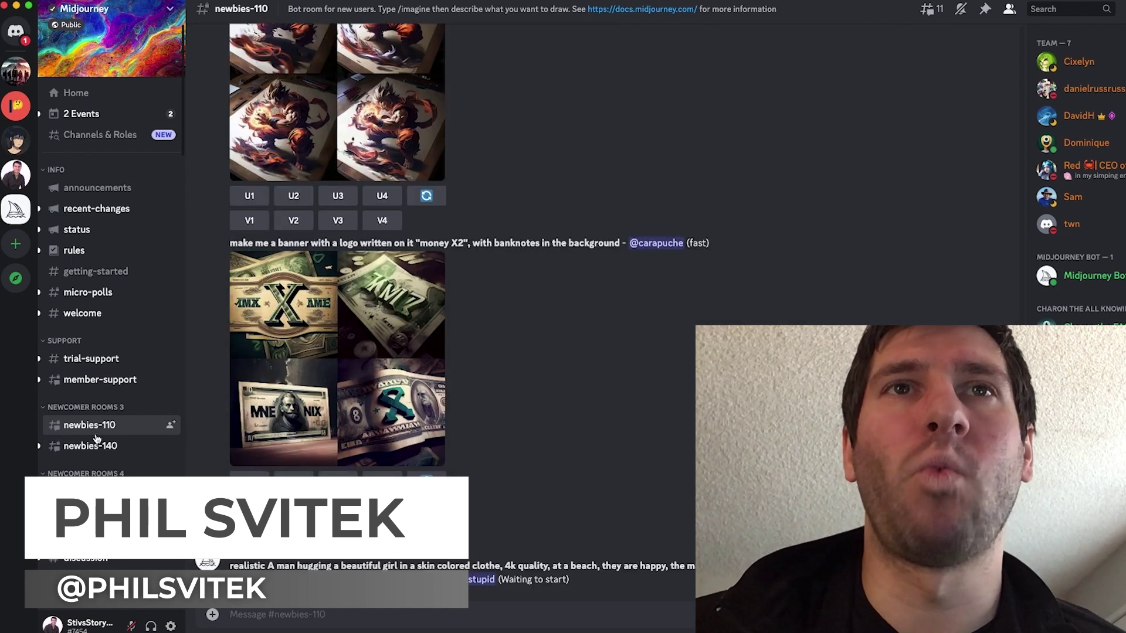
Step: Start a new server created from scratch, set up for me and my friends
{"action": "mouse_move", "coordinate": [94, 444]}
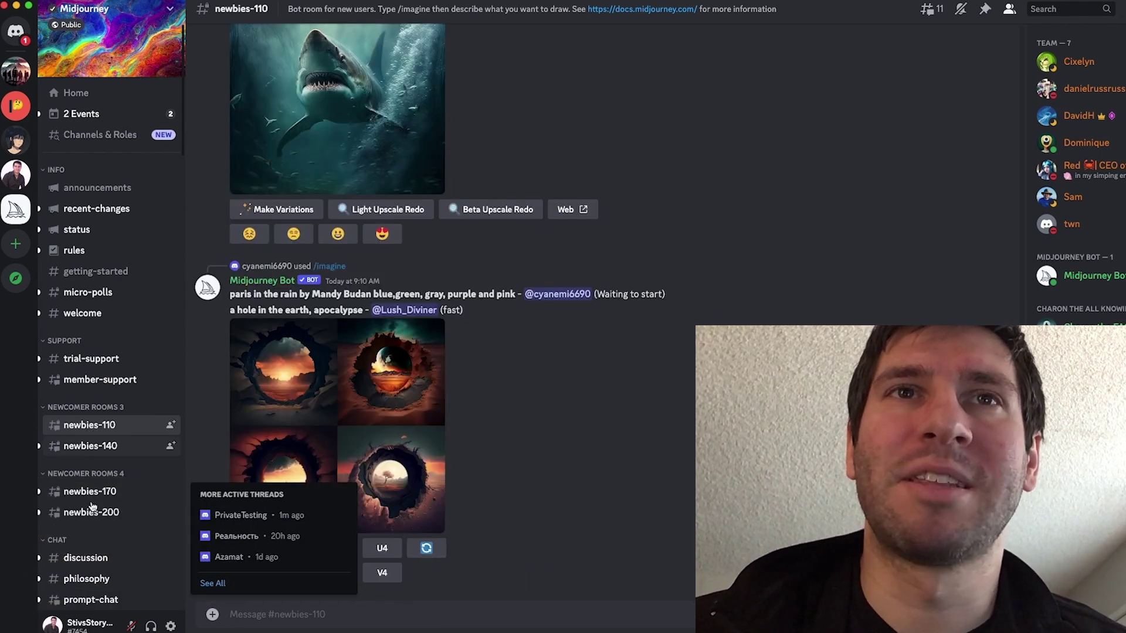
{"action": "mouse_move", "coordinate": [92, 508]}
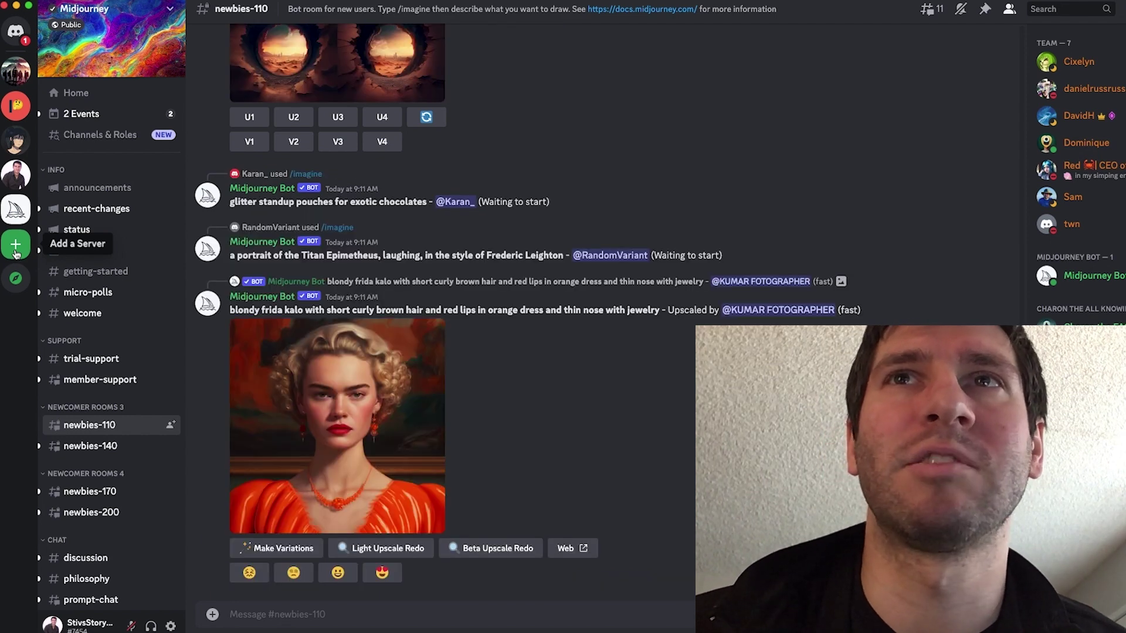
{"action": "left_click", "coordinate": [16, 254]}
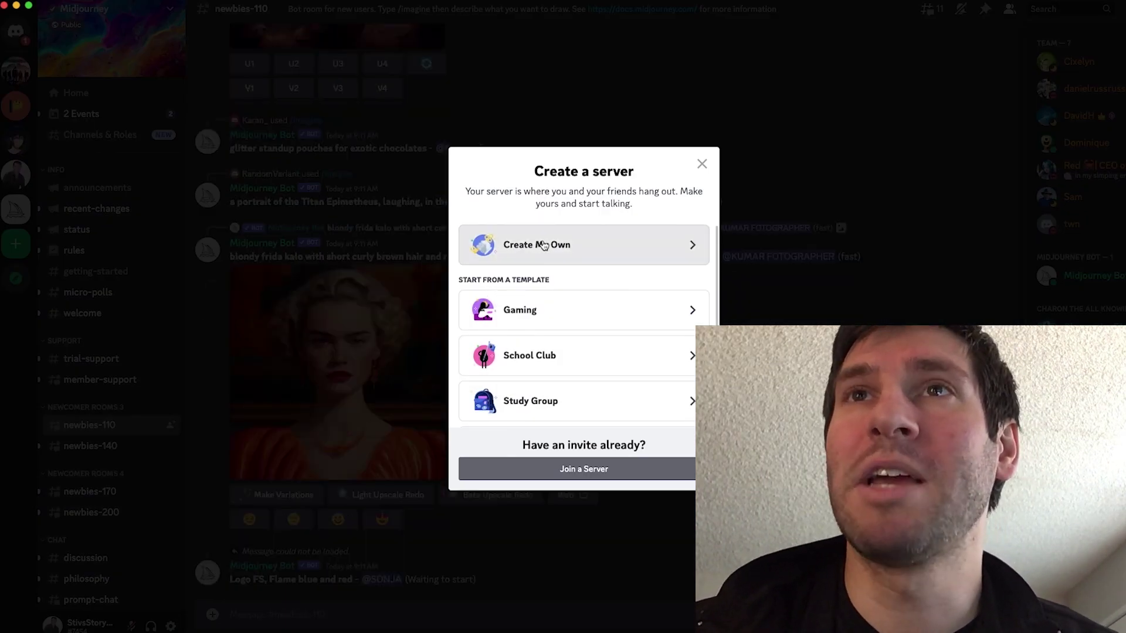
{"action": "left_click", "coordinate": [544, 245]}
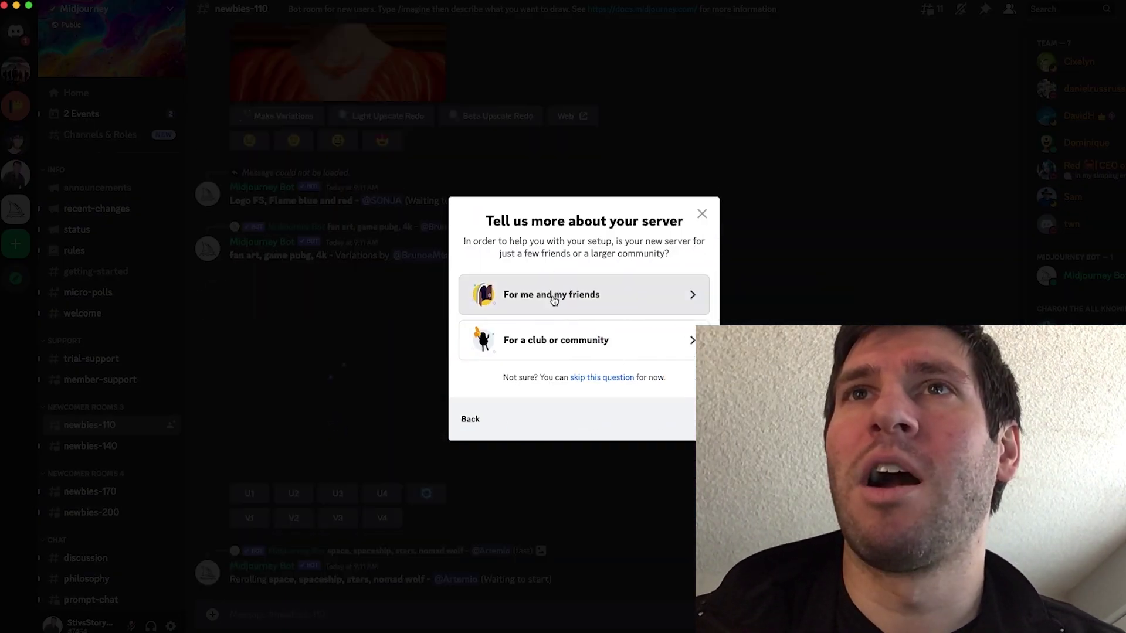
{"action": "left_click", "coordinate": [554, 303]}
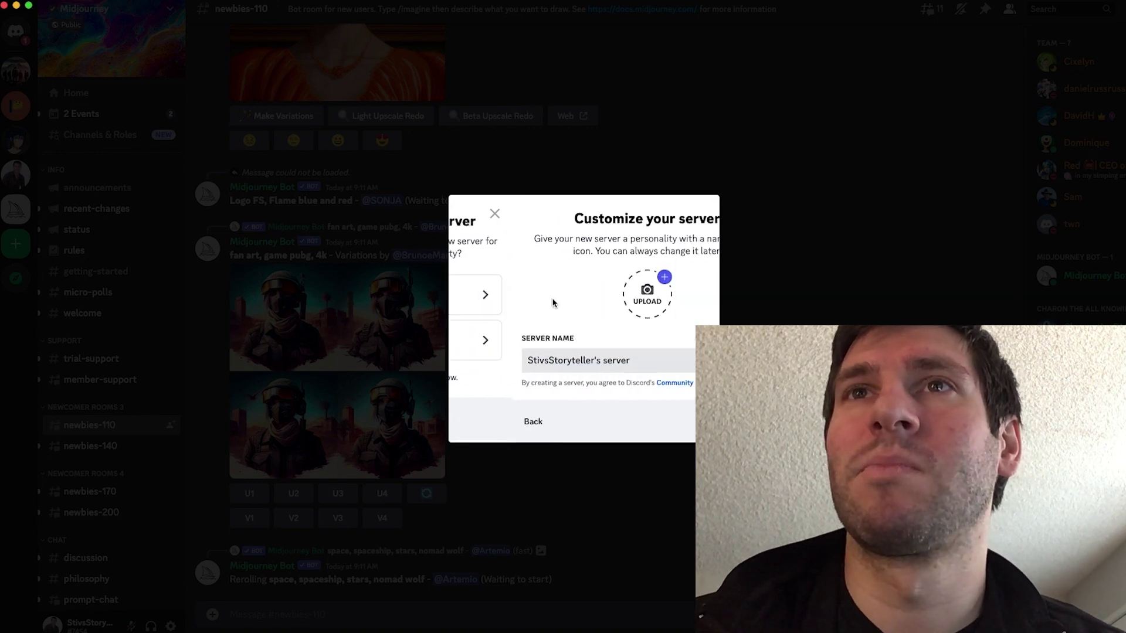
Step: Name the server 'My MidJourney' and create it
{"action": "left_click_drag", "start_coordinate": [561, 360], "coordinate": [444, 362]}
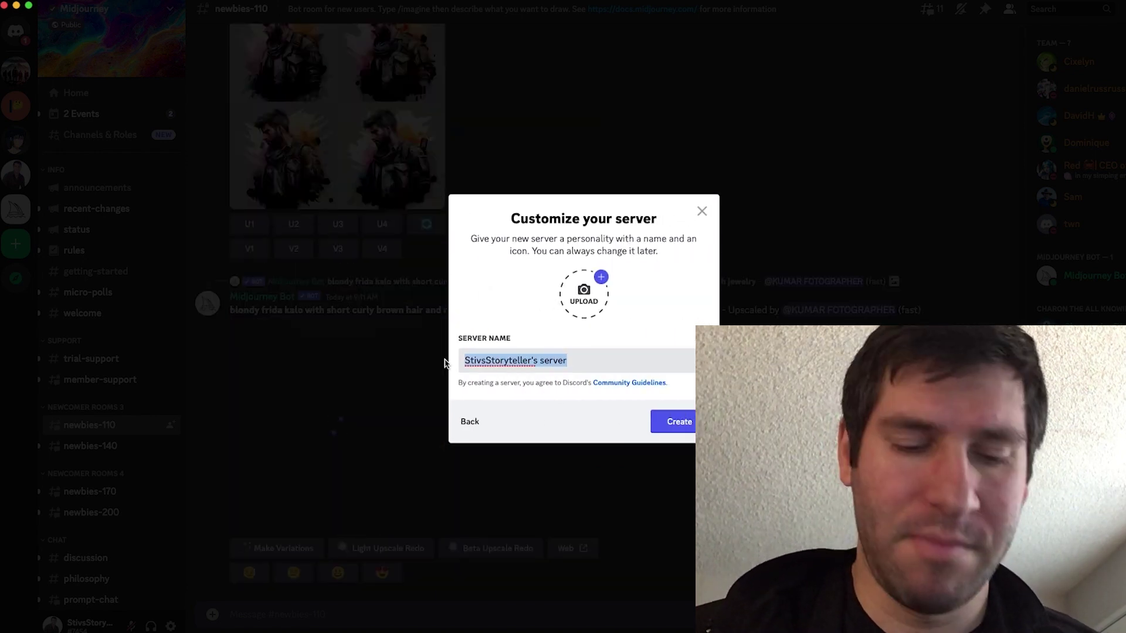
{"action": "type", "text": "My"}
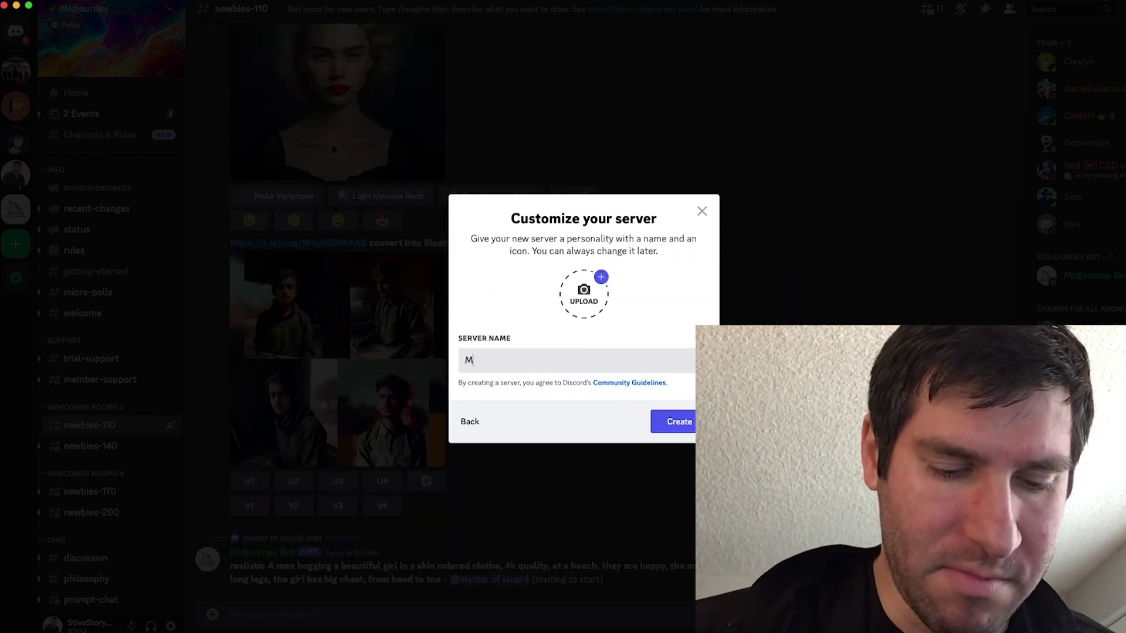
{"action": "key", "text": "BackSpace"}
{"action": "key", "text": "BackSpace"}
{"action": "type", "text": "My Mj"}
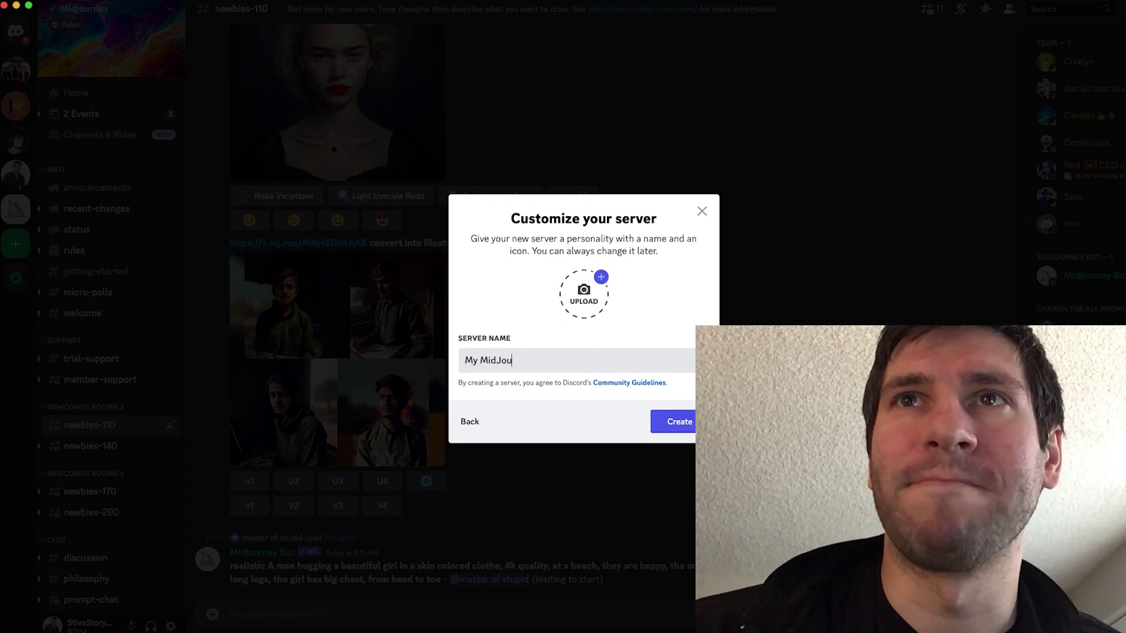
{"action": "type", "text": "rney"}
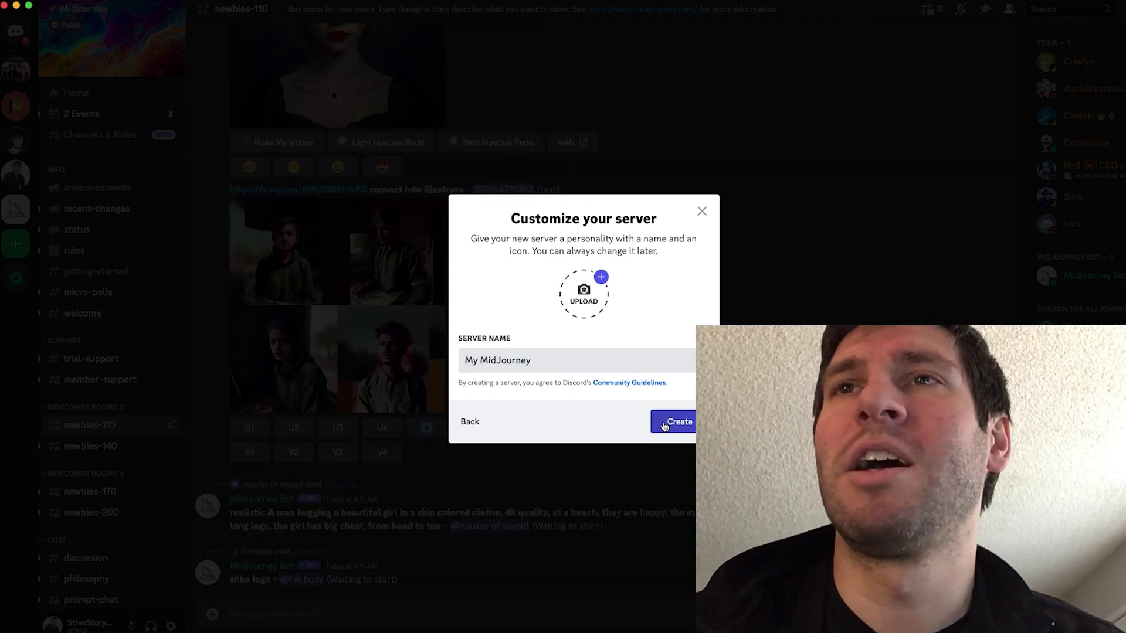
{"action": "left_click", "coordinate": [664, 423]}
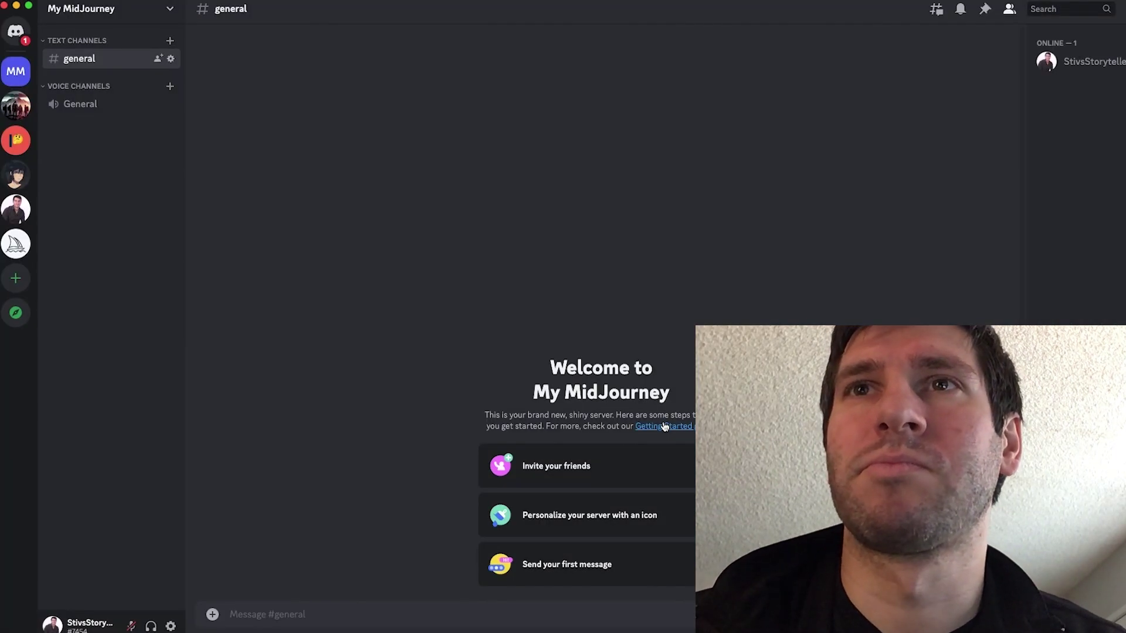
{"action": "left_click", "coordinate": [659, 469]}
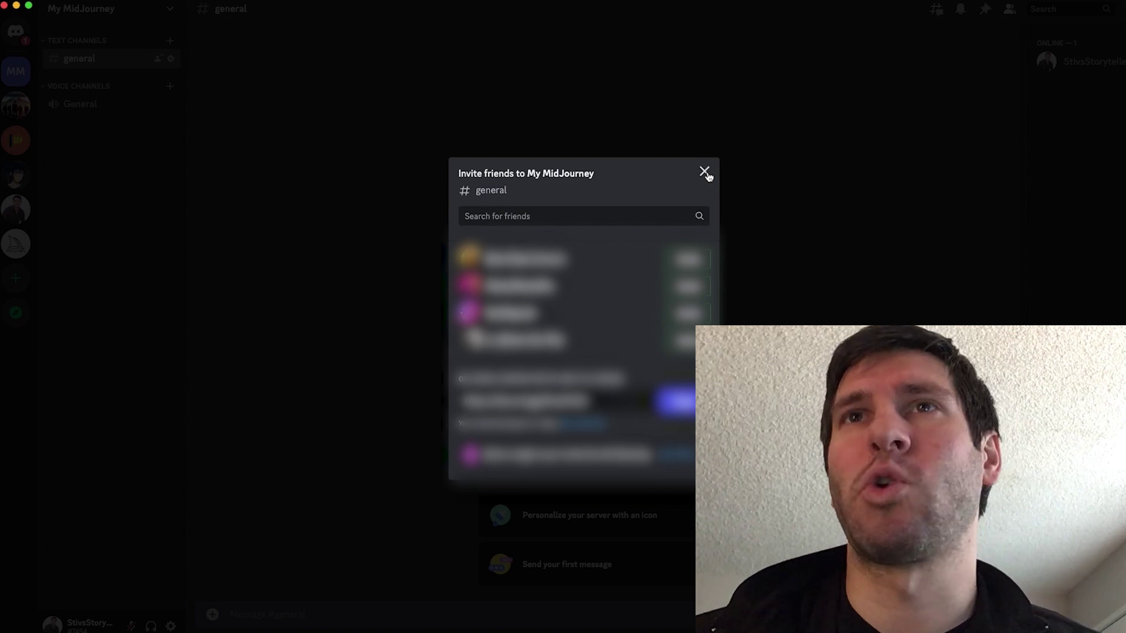
{"action": "left_click", "coordinate": [705, 172]}
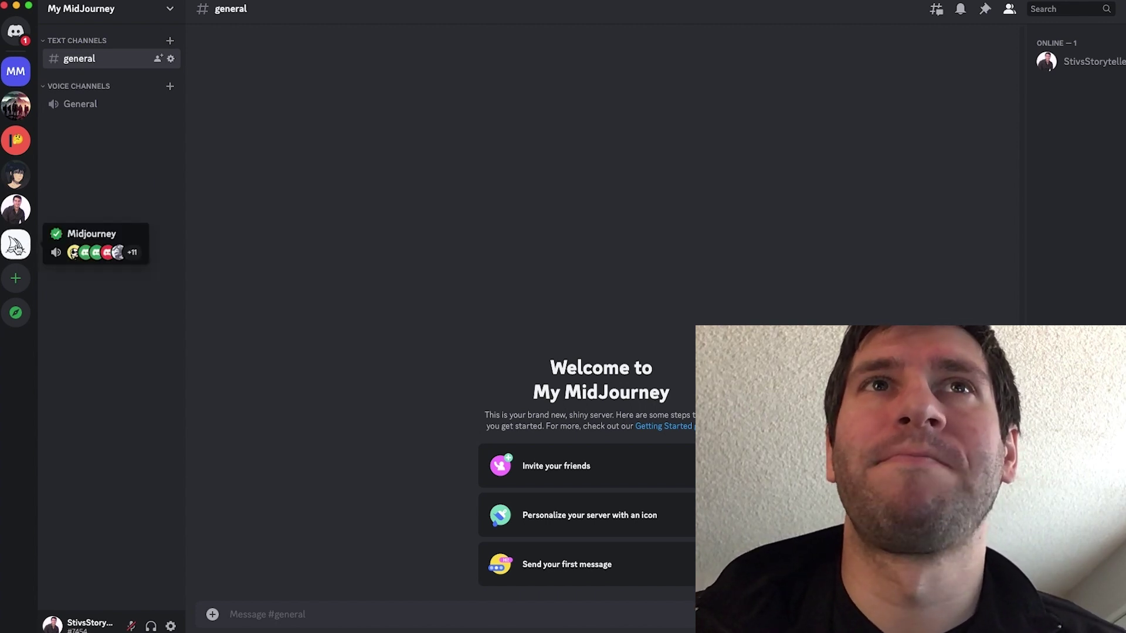
Step: Authorize the Midjourney Bot for My MidJourney from its profile, passing the captcha
{"action": "left_click", "coordinate": [17, 247]}
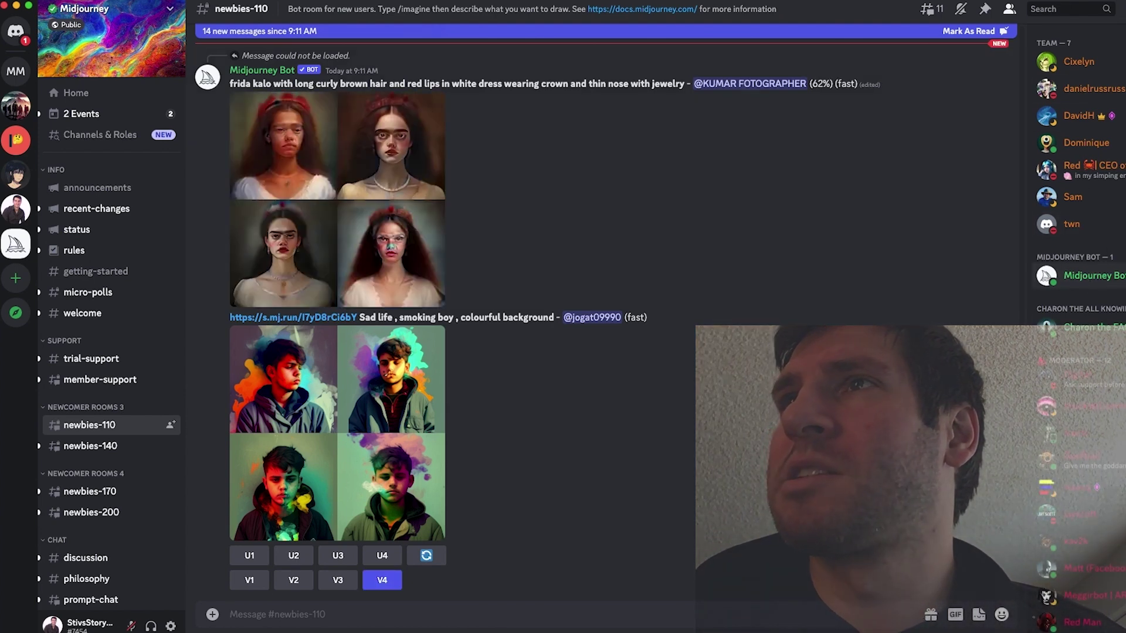
{"action": "left_click", "coordinate": [1085, 275]}
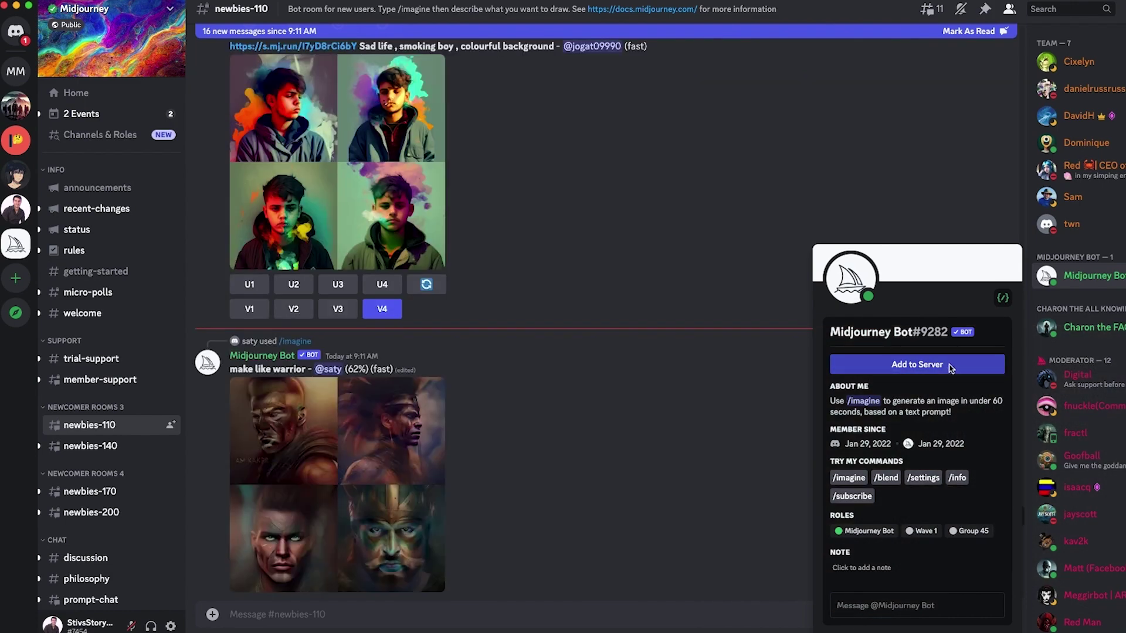
{"action": "left_click", "coordinate": [951, 368]}
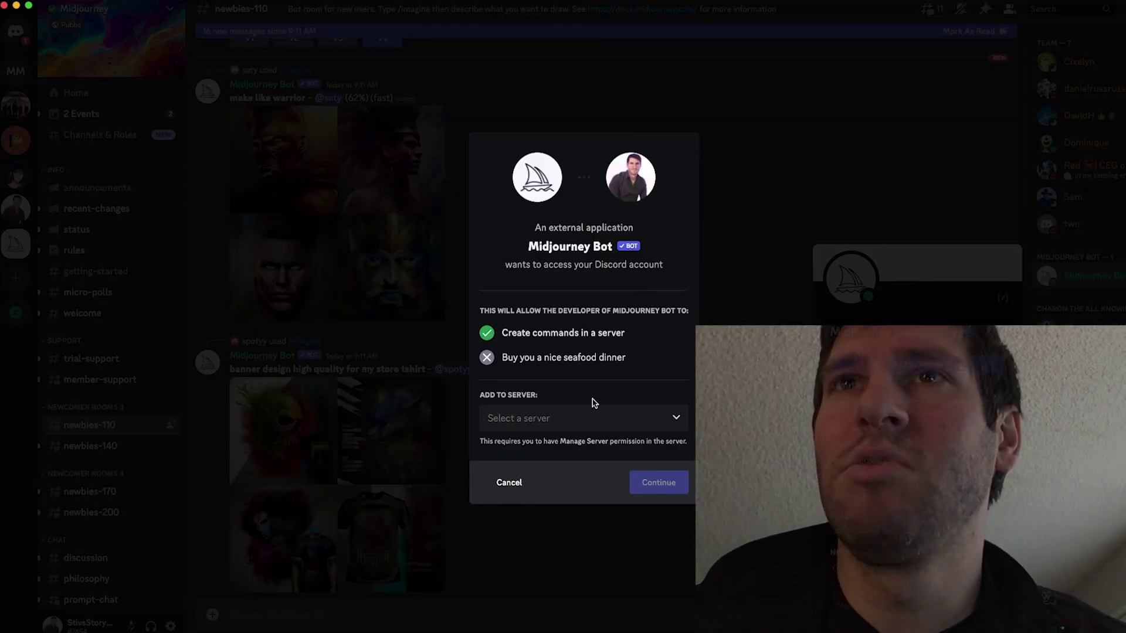
{"action": "left_click", "coordinate": [588, 418]}
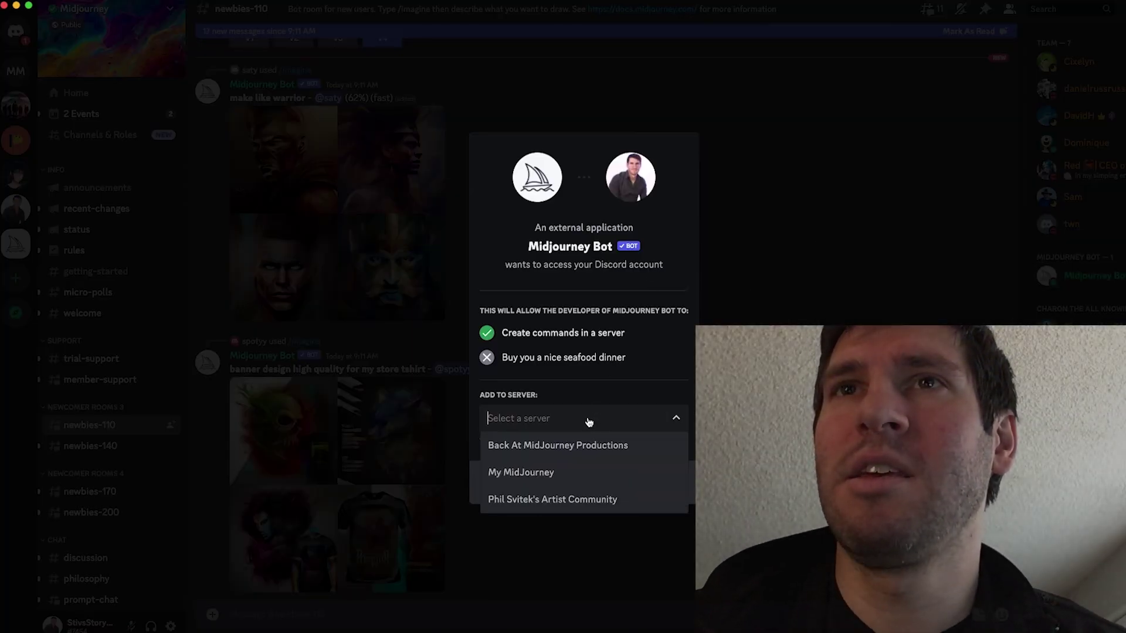
{"action": "left_click", "coordinate": [586, 473]}
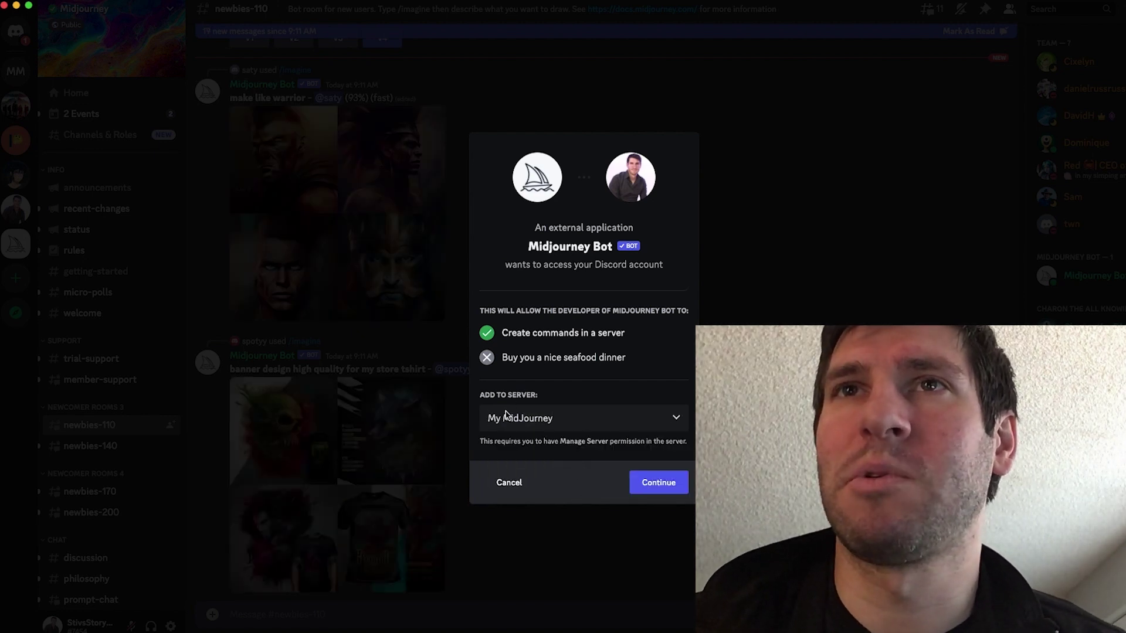
{"action": "left_click", "coordinate": [655, 489]}
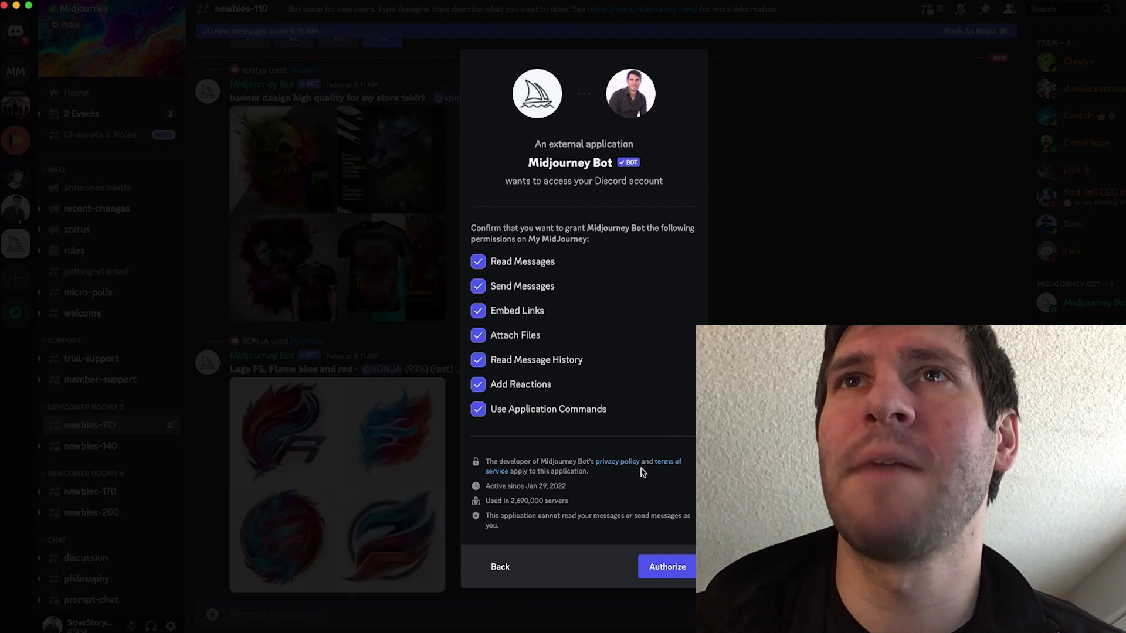
{"action": "left_click", "coordinate": [668, 565]}
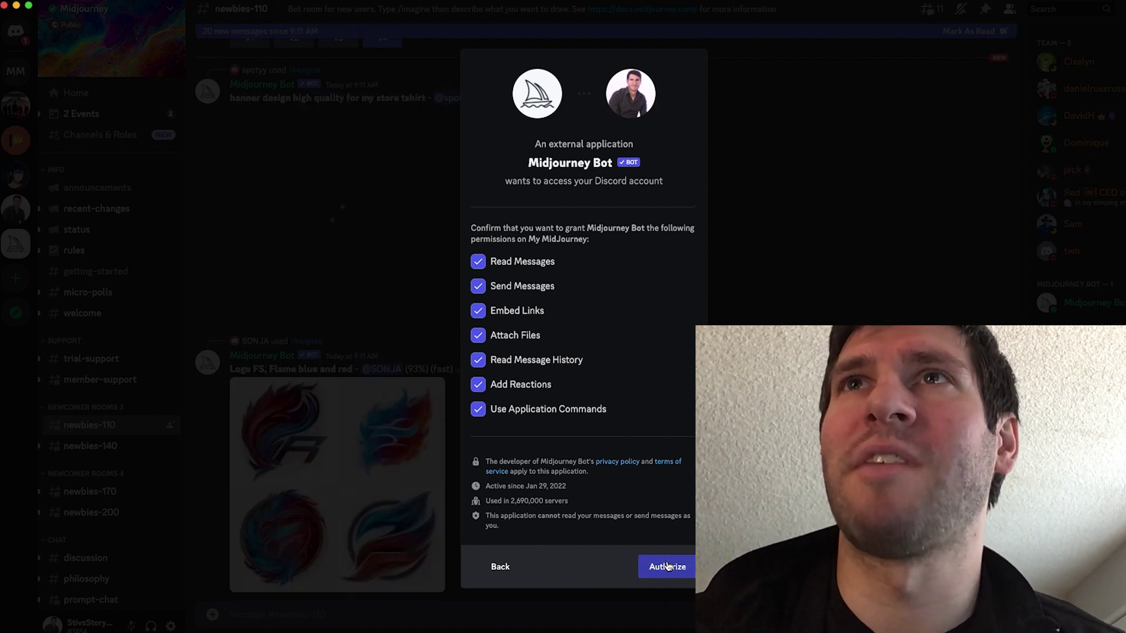
{"action": "left_click", "coordinate": [510, 409]}
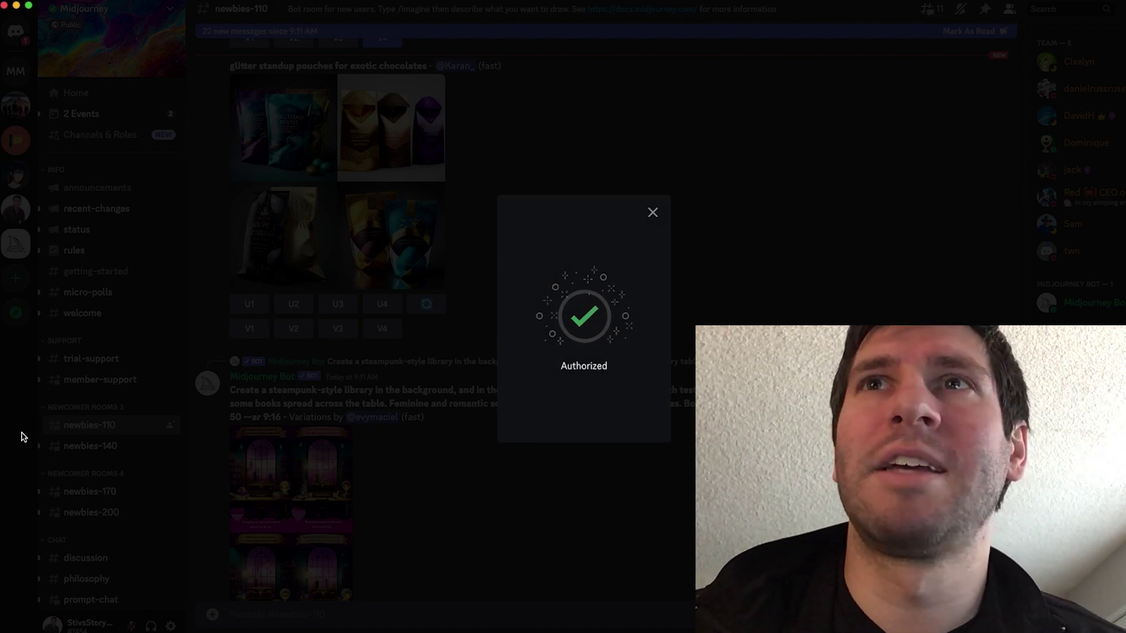
{"action": "left_click", "coordinate": [651, 211]}
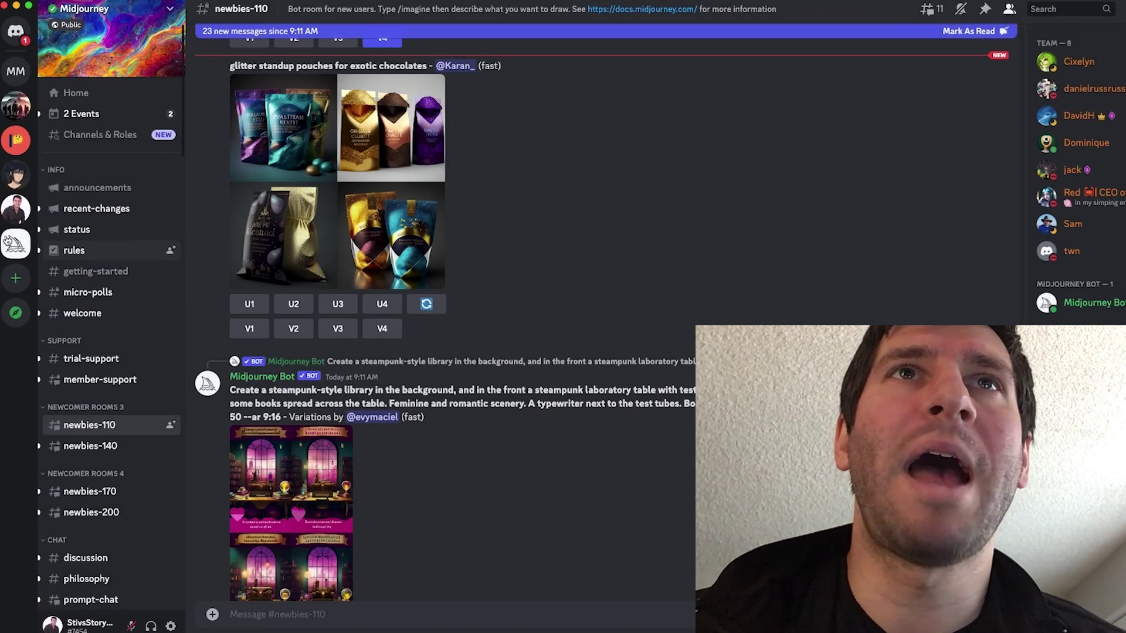
Step: Send '/imagine a cool picture of me' in My MidJourney's #general channel
{"action": "left_click", "coordinate": [15, 77]}
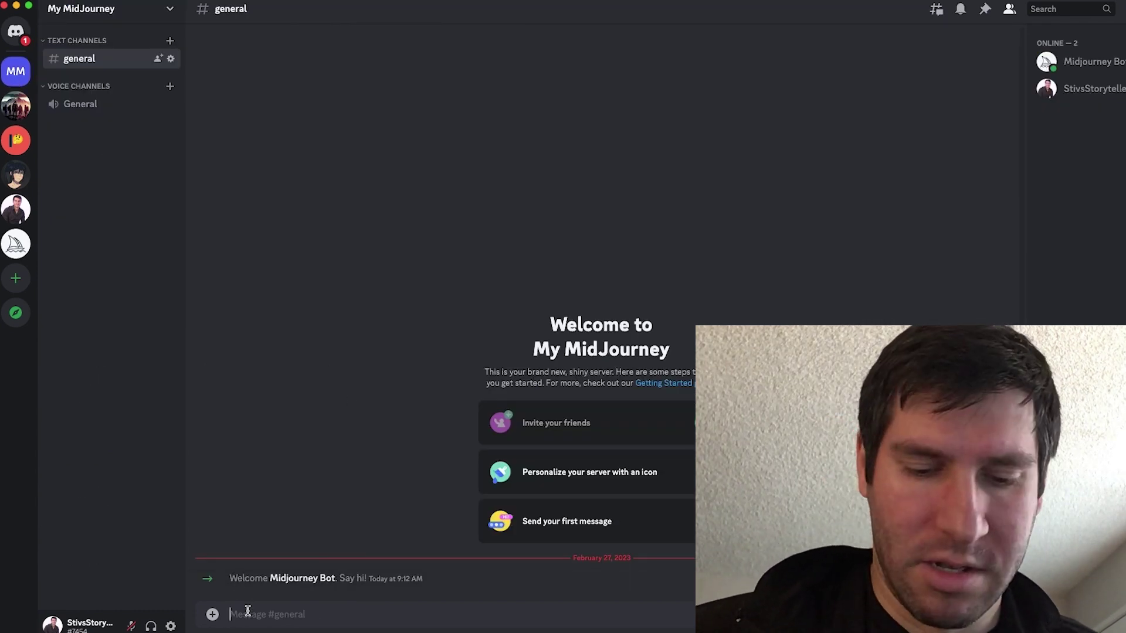
{"action": "type", "text": "/i"}
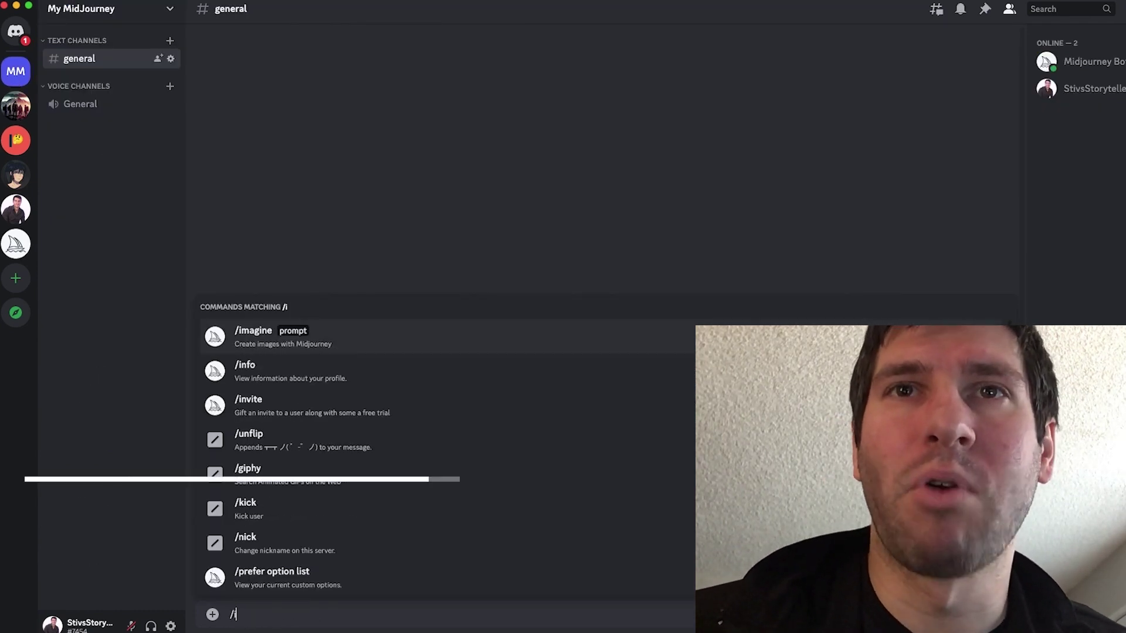
{"action": "key", "text": "Tab"}
{"action": "type", "text": "a"}
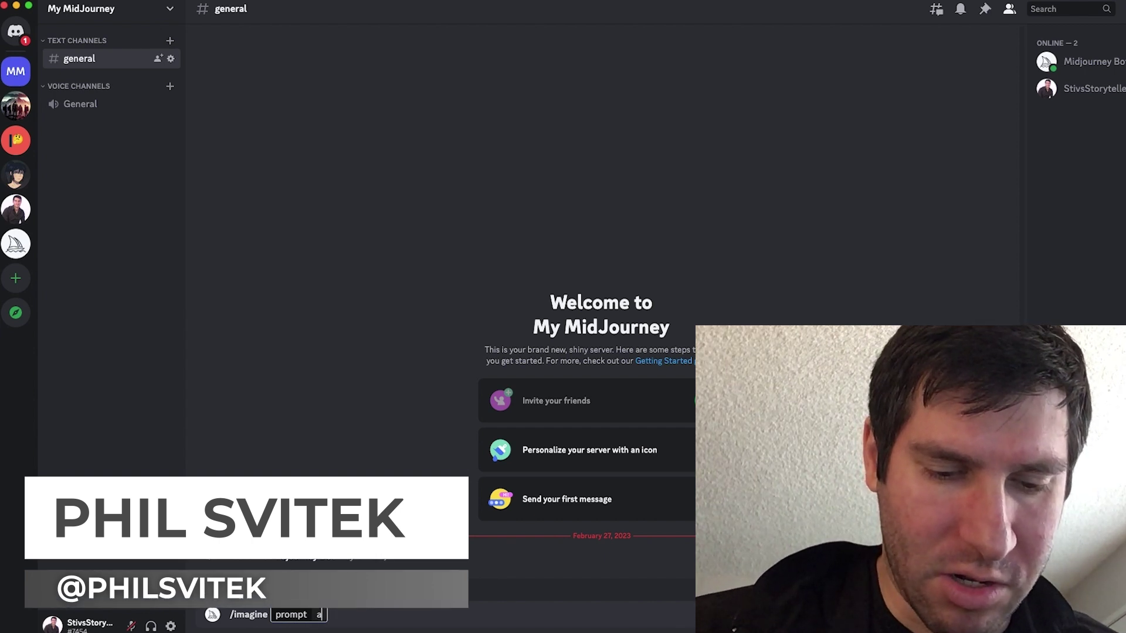
{"action": "type", "text": " cool picture of me"}
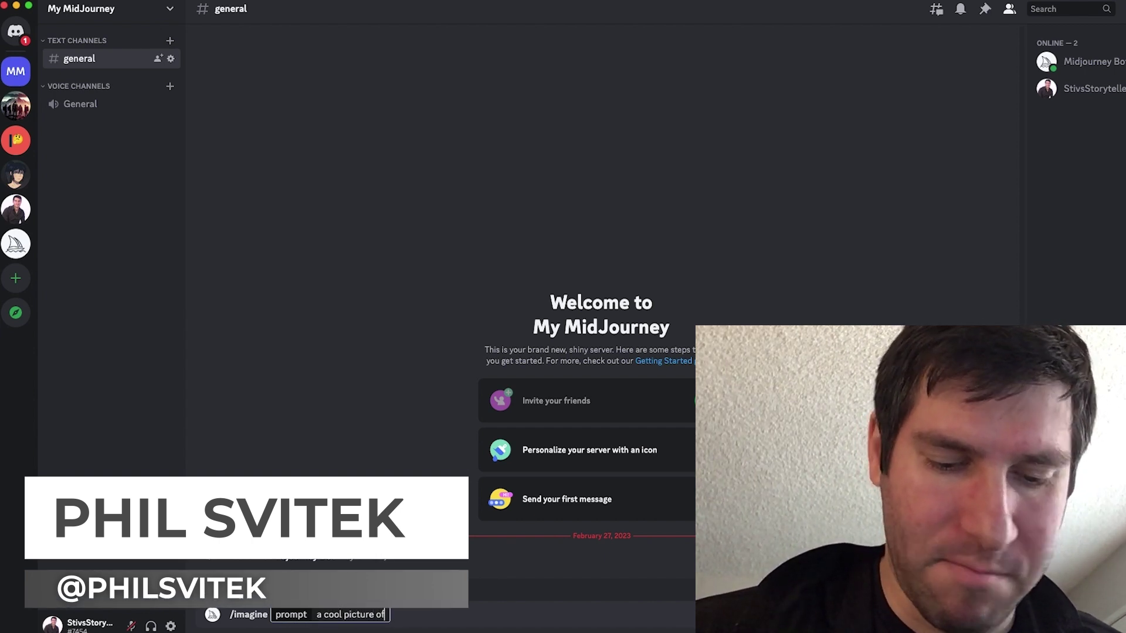
{"action": "key", "text": "Return"}
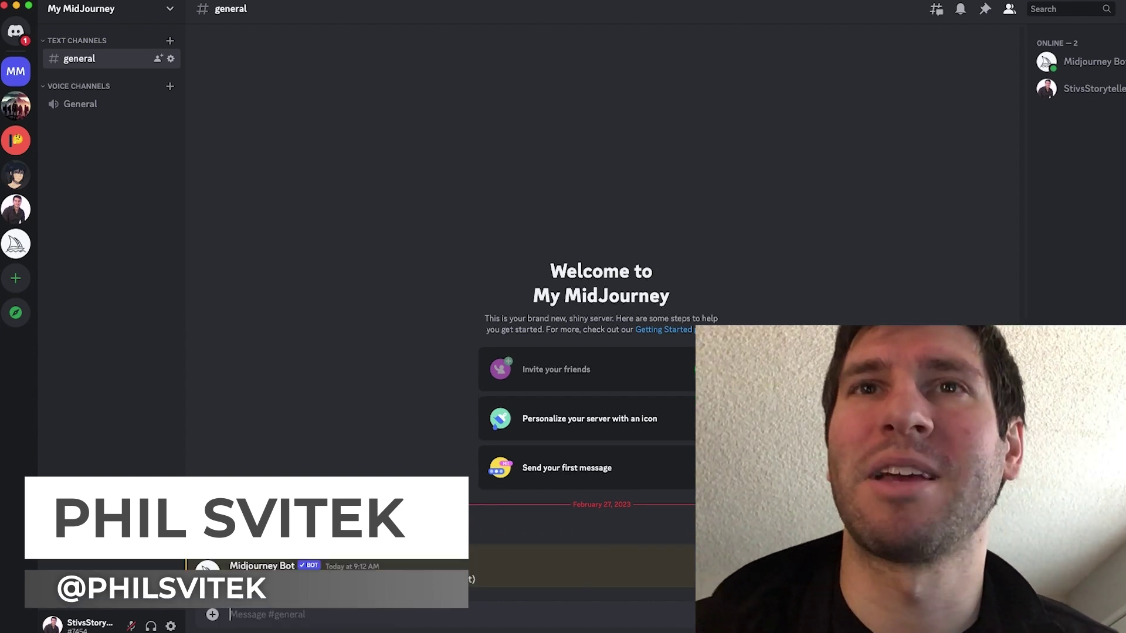